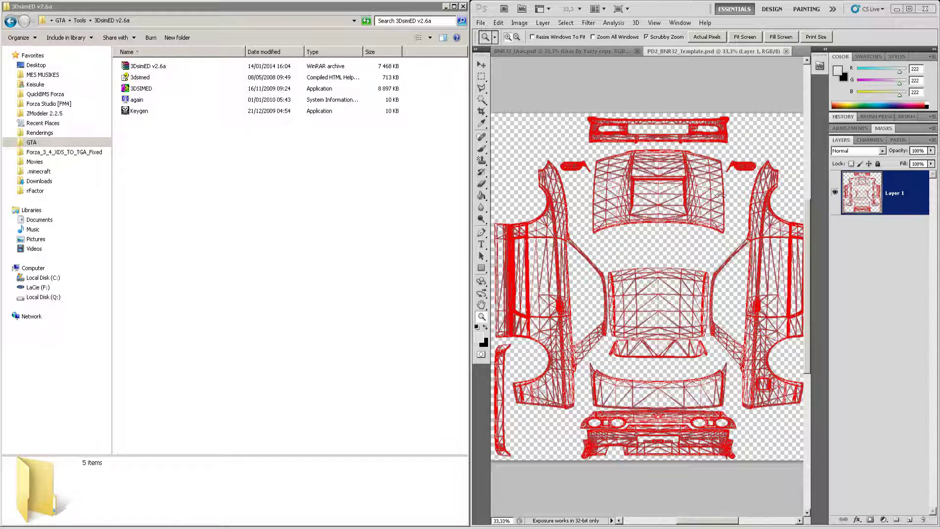
Step: Maximize Photoshop, then zoom in and back out to inspect the red BNR32 wireframe template
{"action": "left_click", "coordinate": [907, 13]}
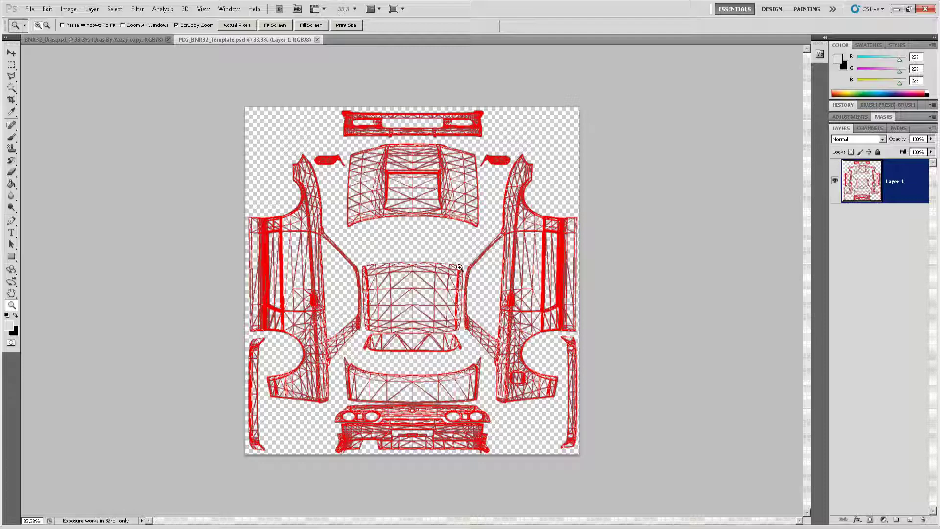
{"action": "left_click_drag", "start_coordinate": [434, 298], "coordinate": [451, 302]}
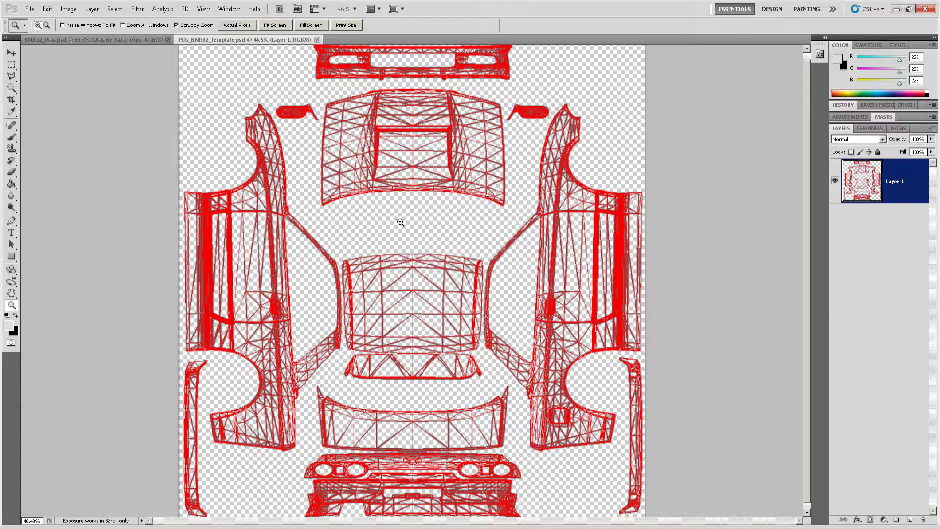
{"action": "left_click_drag", "start_coordinate": [419, 216], "coordinate": [409, 216]}
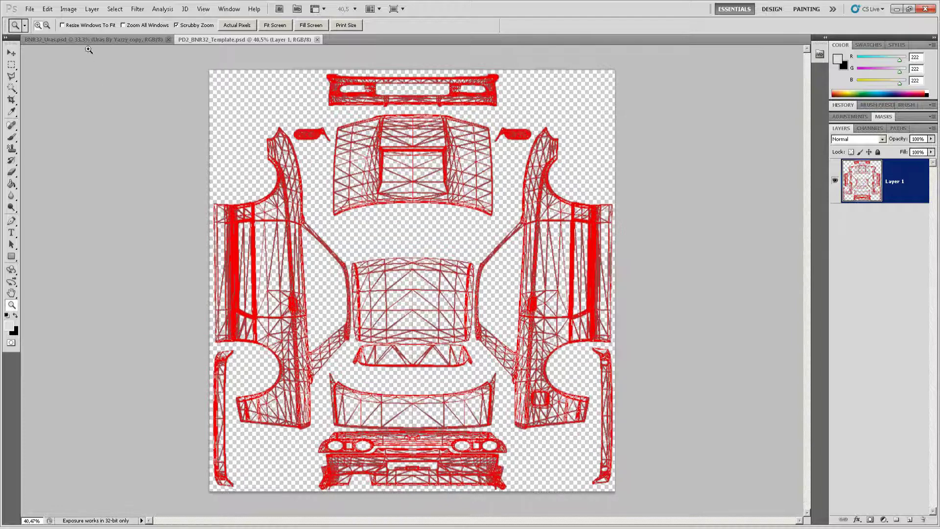
Step: On BNR32_Uras.psd, show the Layer 1 copy wireframe and zoom in on the right-fender green flame
{"action": "left_click", "coordinate": [89, 40]}
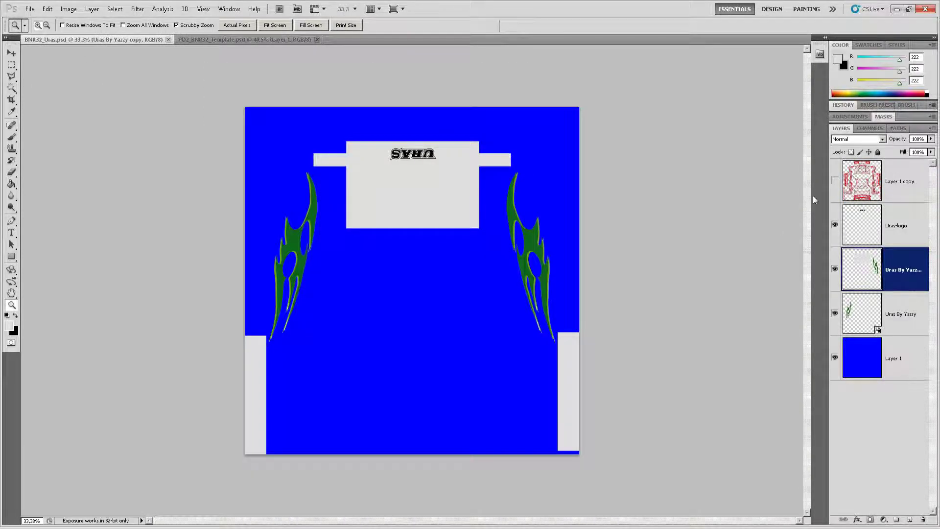
{"action": "left_click", "coordinate": [834, 180]}
{"action": "left_click_drag", "start_coordinate": [560, 298], "coordinate": [557, 278]}
{"action": "left_click_drag", "start_coordinate": [619, 260], "coordinate": [600, 257]}
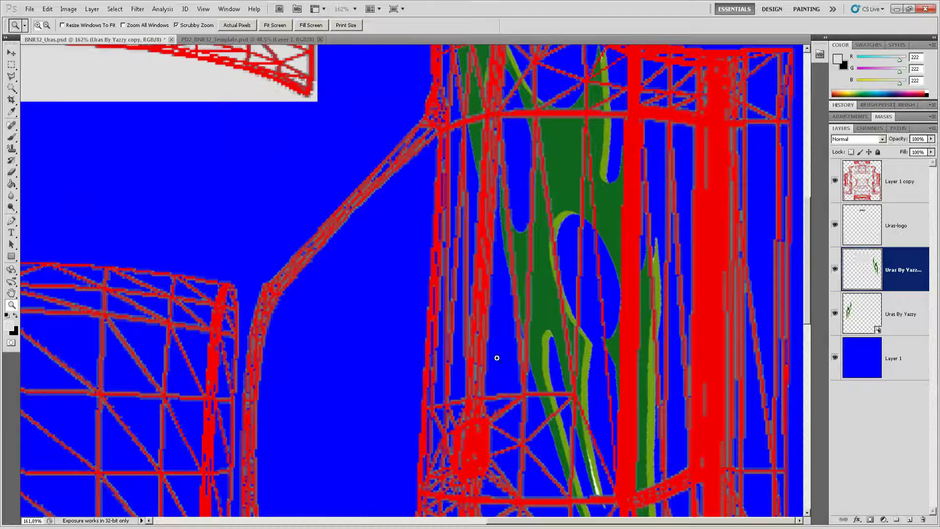
{"action": "left_click_drag", "start_coordinate": [533, 223], "coordinate": [446, 218]}
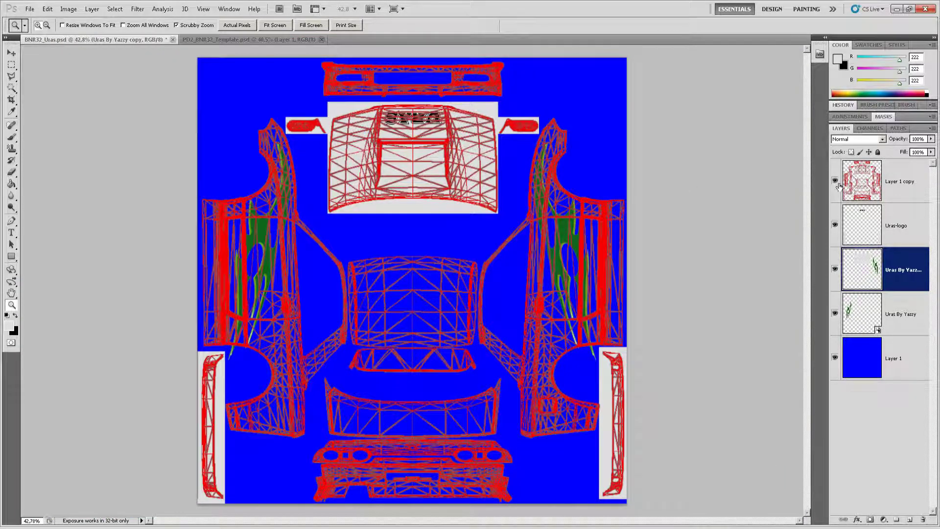
Step: Hide the wireframe overlay layer and save BNR32_Uras.psd
{"action": "left_click", "coordinate": [834, 182]}
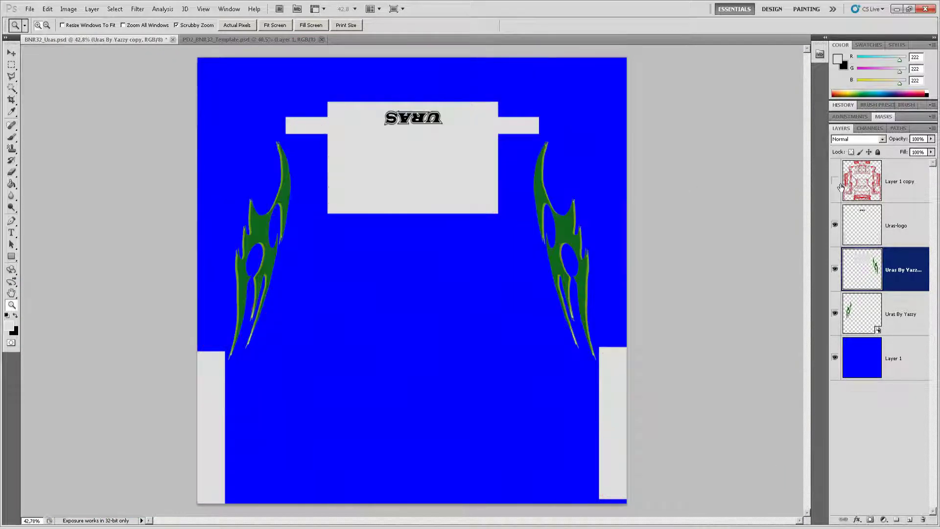
{"action": "left_click", "coordinate": [33, 8]}
{"action": "left_click", "coordinate": [55, 142]}
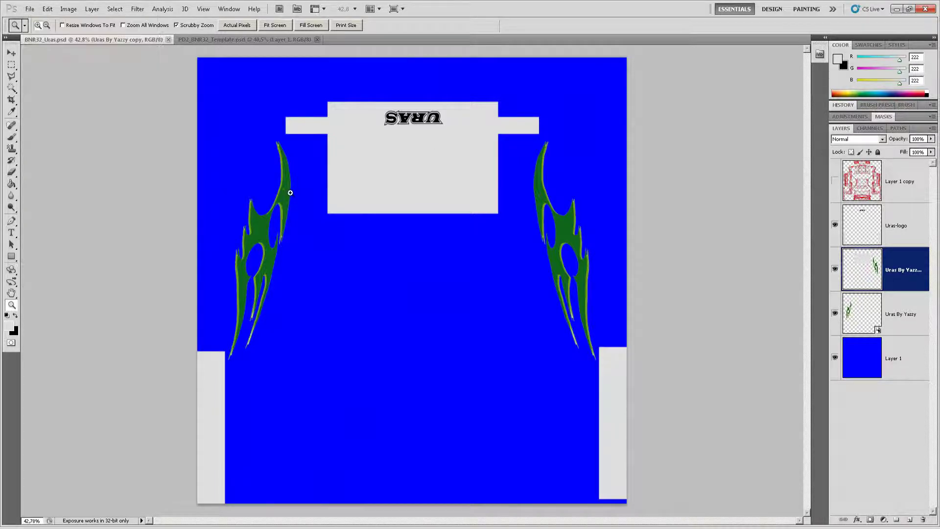
Step: Save a 24-bit BMP copy named UrasBlue to the Desktop and close Photoshop
{"action": "left_click", "coordinate": [31, 9]}
{"action": "left_click", "coordinate": [43, 149]}
{"action": "left_click", "coordinate": [471, 266]}
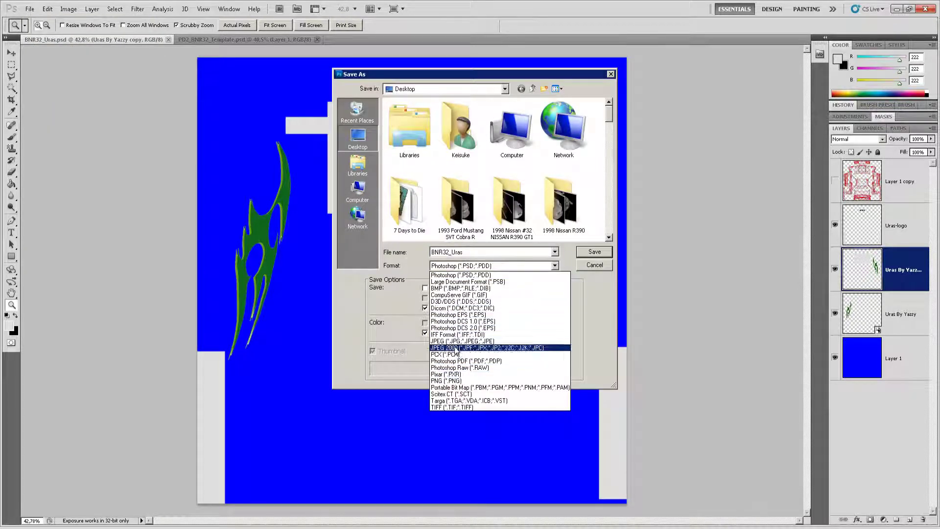
{"action": "left_click", "coordinate": [460, 288]}
{"action": "left_click", "coordinate": [460, 253]}
{"action": "left_click", "coordinate": [461, 252]}
{"action": "double_click", "coordinate": [462, 252]}
{"action": "type", "text": "UrasBlue.bmp"}
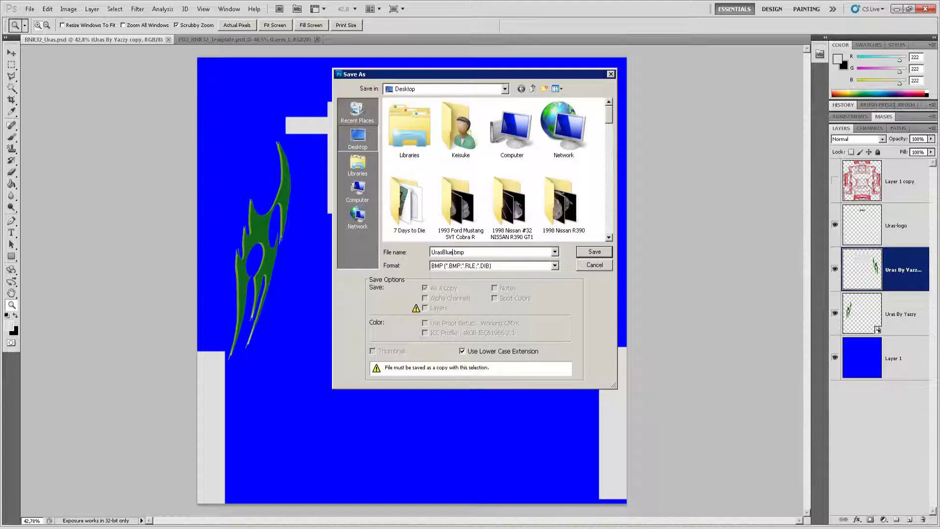
{"action": "key", "text": "Return"}
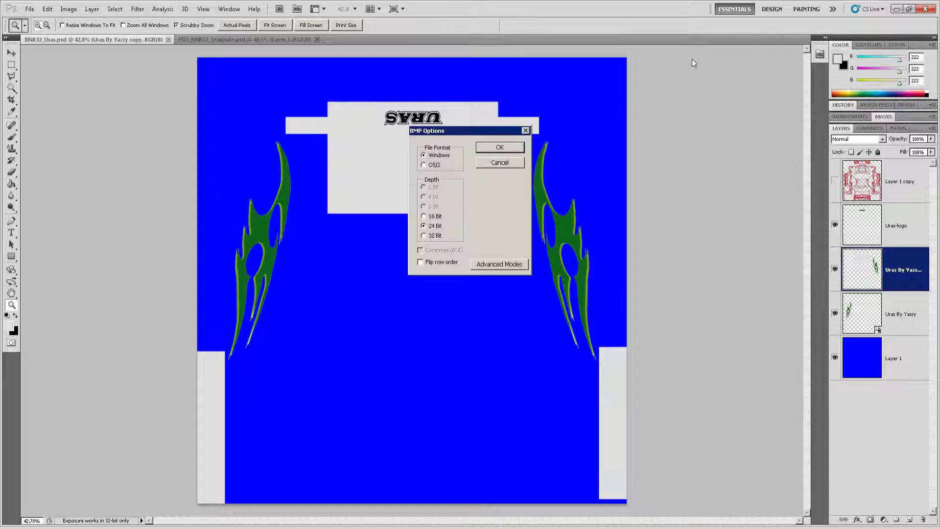
{"action": "left_click", "coordinate": [511, 147]}
{"action": "left_click", "coordinate": [933, 11]}
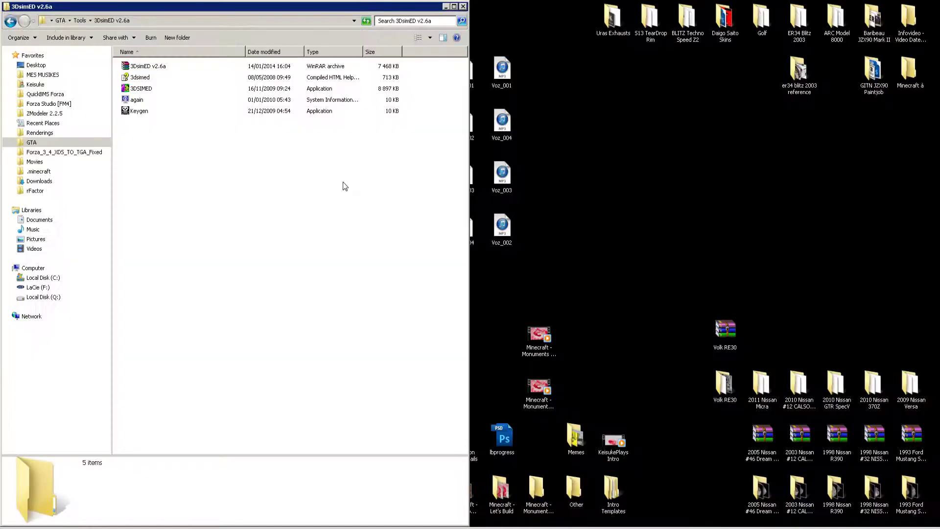
Step: Launch 3DSIMED from the 3DsimED v2.6a folder and show its Tools ribbon
{"action": "left_click_drag", "start_coordinate": [303, 11], "coordinate": [441, 25]}
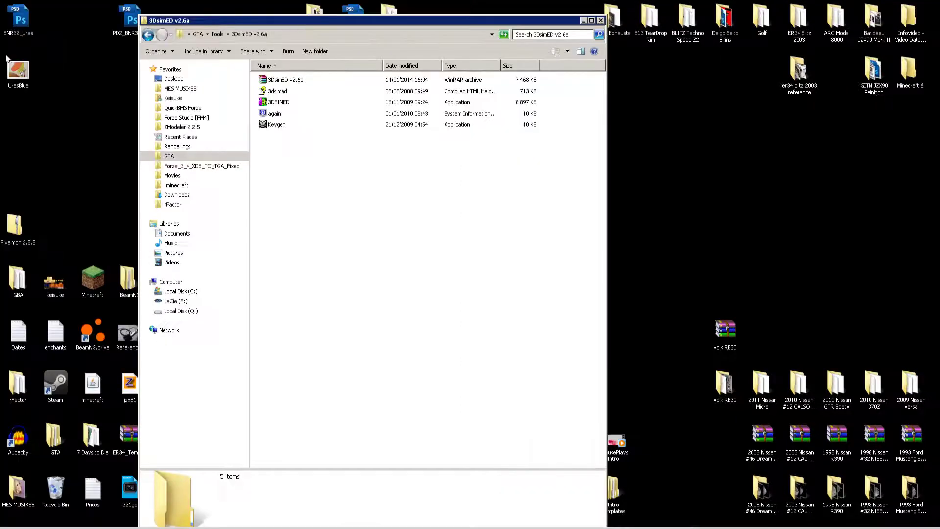
{"action": "double_click", "coordinate": [286, 102]}
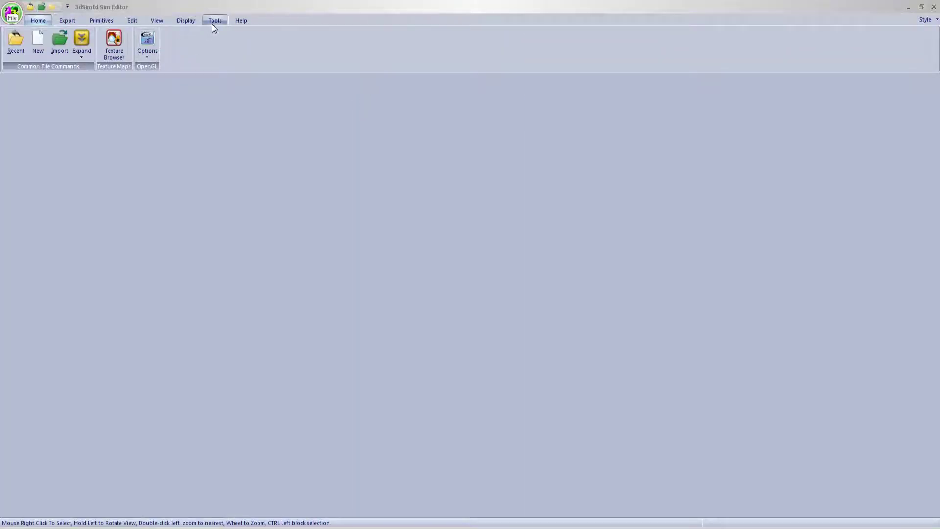
{"action": "left_click", "coordinate": [212, 25]}
Step: In the Texture Browser, convert the Desktop UrasBlue texture to DDS
{"action": "left_click", "coordinate": [63, 43]}
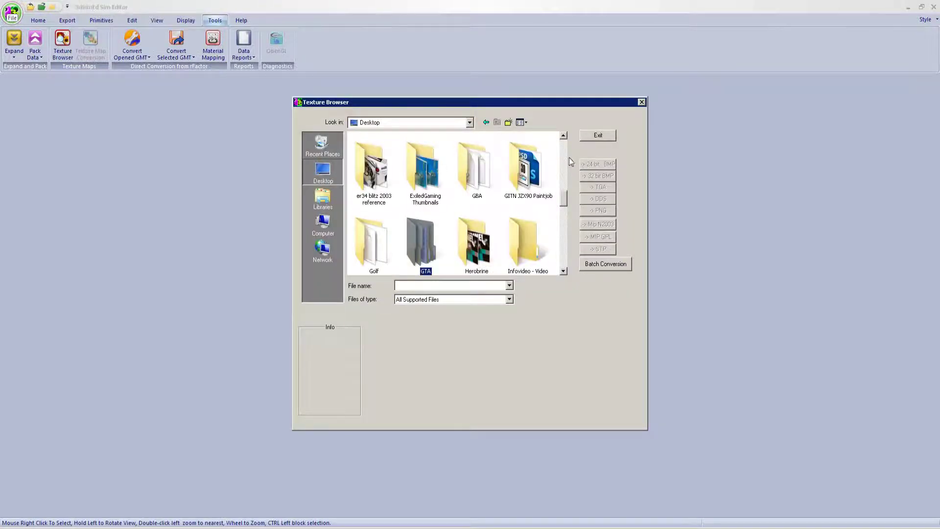
{"action": "left_click", "coordinate": [563, 270]}
{"action": "scroll", "coordinate": [538, 232], "scroll_direction": "up", "scroll_amount": 1}
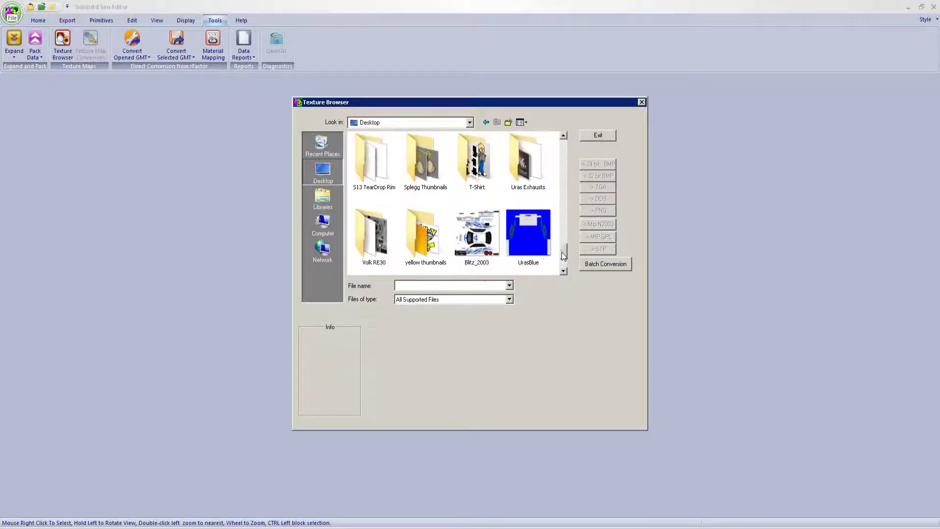
{"action": "left_click", "coordinate": [539, 233]}
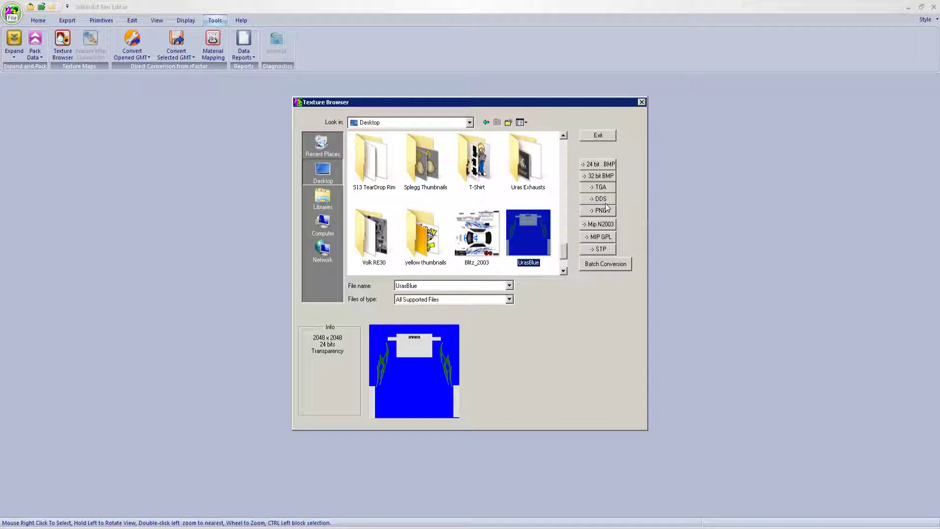
{"action": "left_click", "coordinate": [600, 198]}
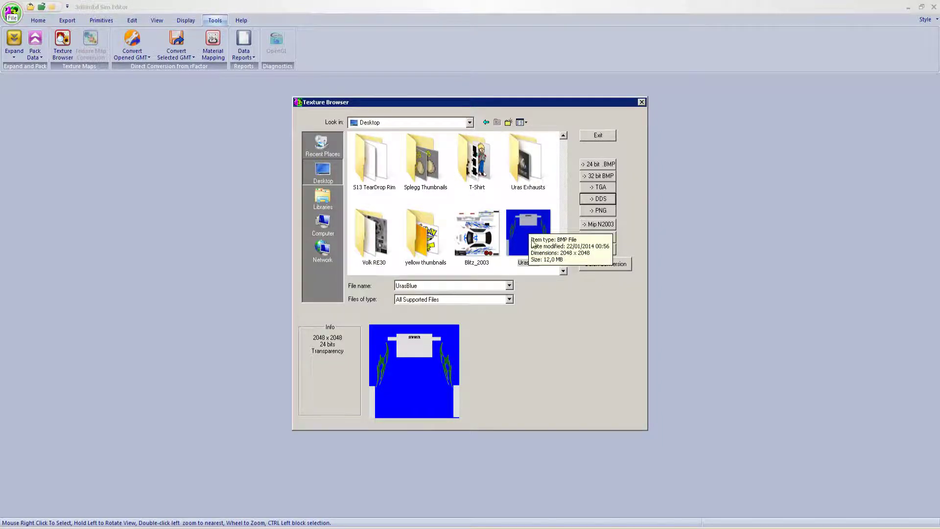
{"action": "left_click", "coordinate": [597, 188]}
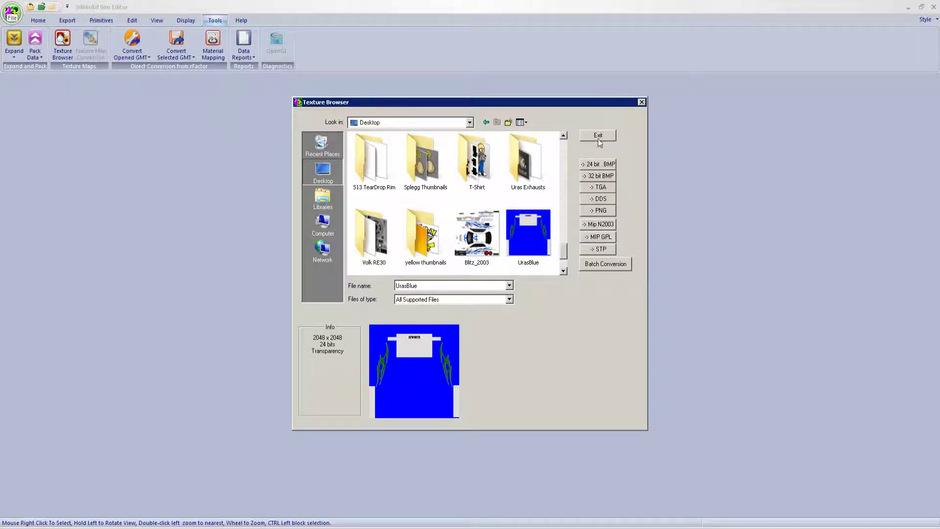
Step: Exit the Texture Browser and quit 3DSimED
{"action": "left_click", "coordinate": [598, 137]}
{"action": "left_click", "coordinate": [933, 7]}
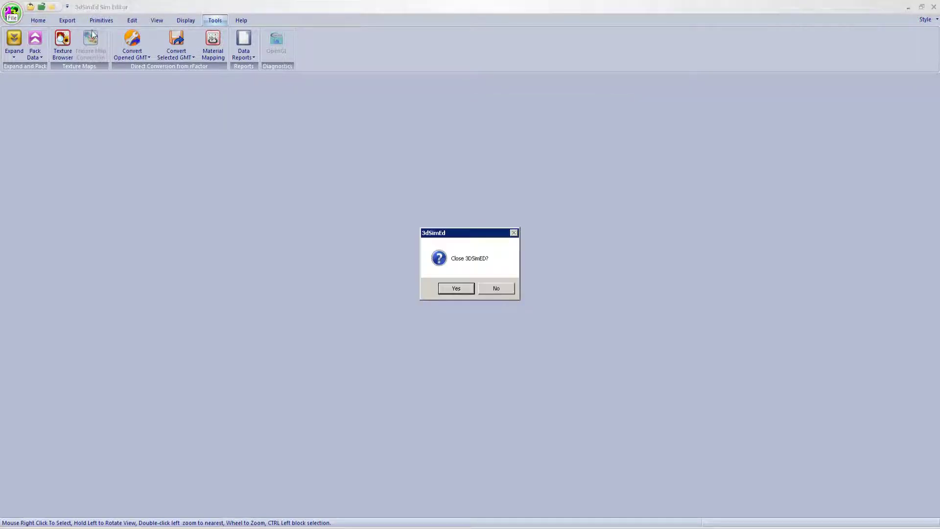
{"action": "left_click", "coordinate": [461, 292]}
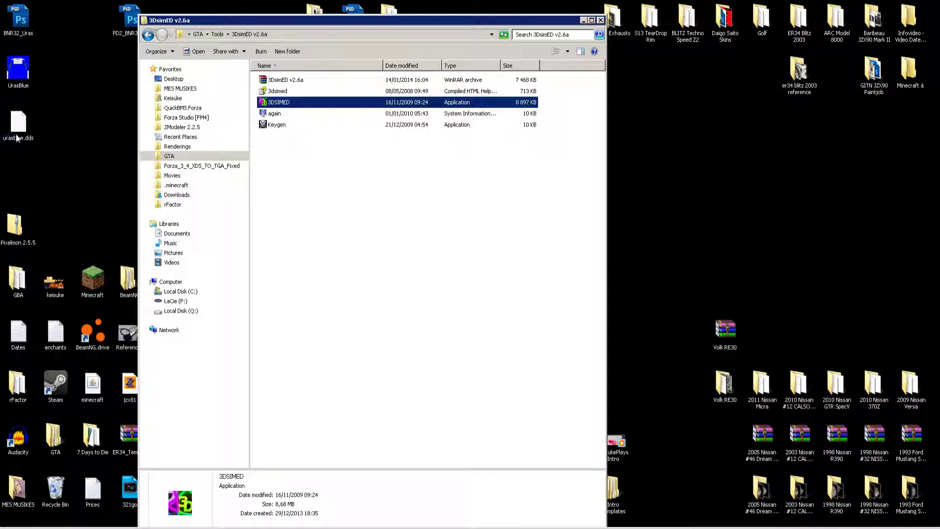
Step: Rename the desktop skin file to UrasBlue.dds
{"action": "key", "text": "F2"}
{"action": "type", "text": "UrasBlue"}
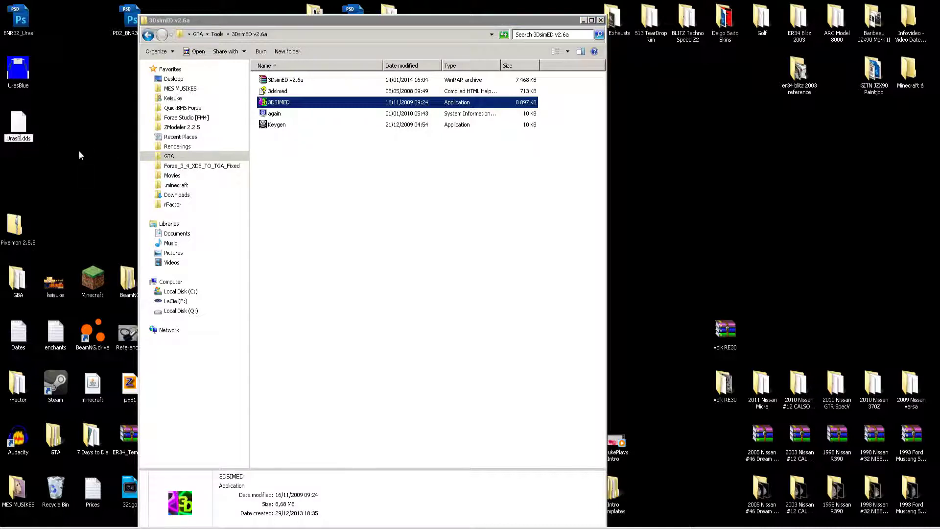
{"action": "key", "text": "Return"}
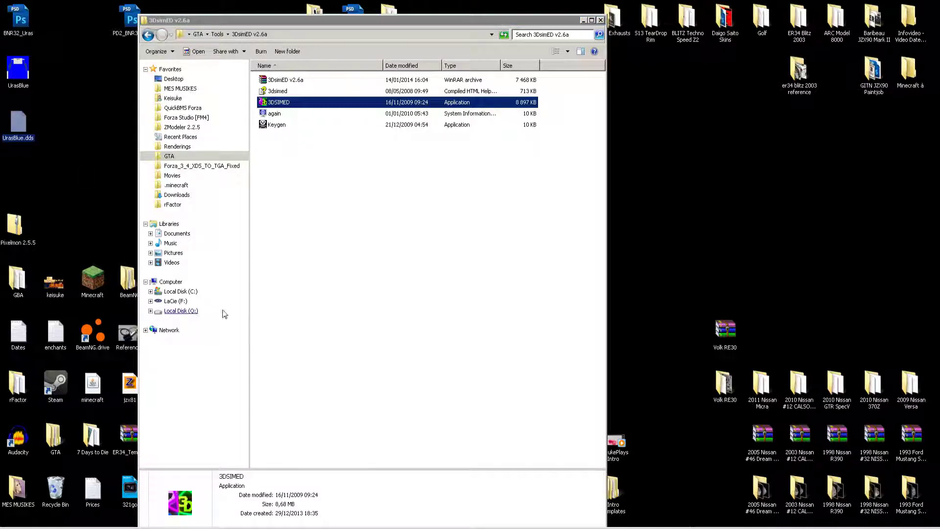
Step: Navigate to rFactor\GameData\Vehicles\Project_D 2.0\Nissan Skyline BNR32\Teams\STREET\Skins
{"action": "left_click", "coordinate": [167, 207]}
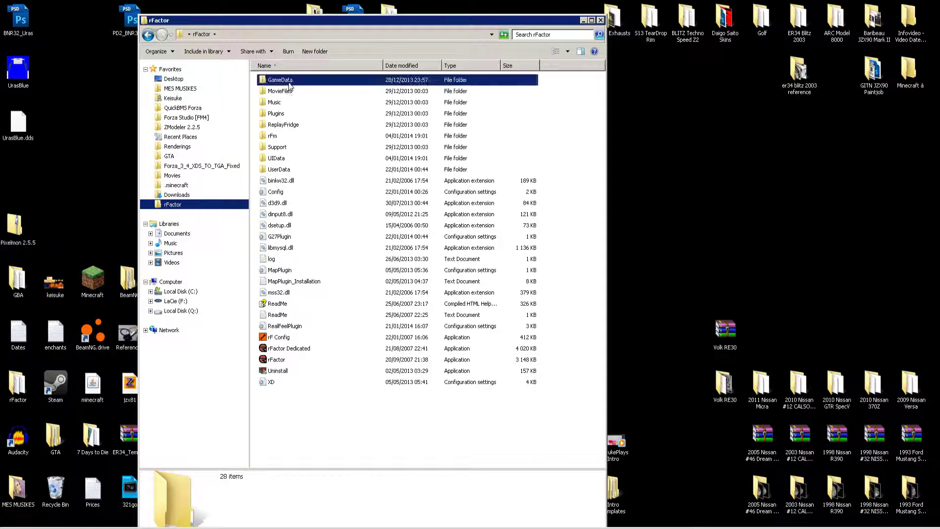
{"action": "double_click", "coordinate": [287, 91]}
{"action": "double_click", "coordinate": [284, 170]}
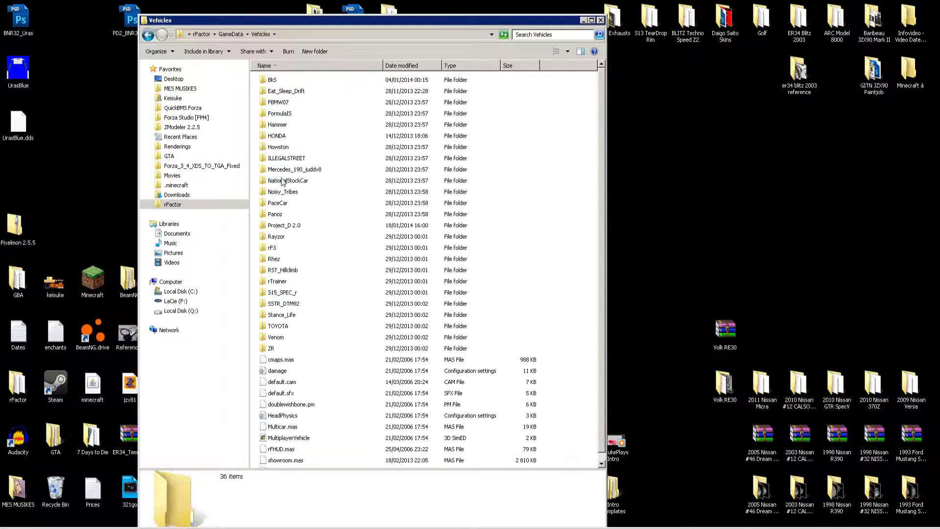
{"action": "double_click", "coordinate": [282, 226]}
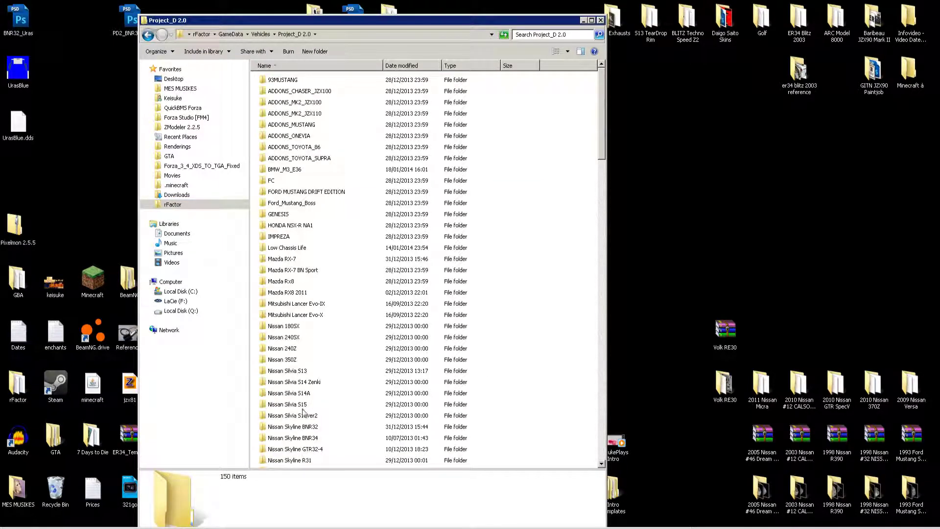
{"action": "left_click", "coordinate": [312, 428]}
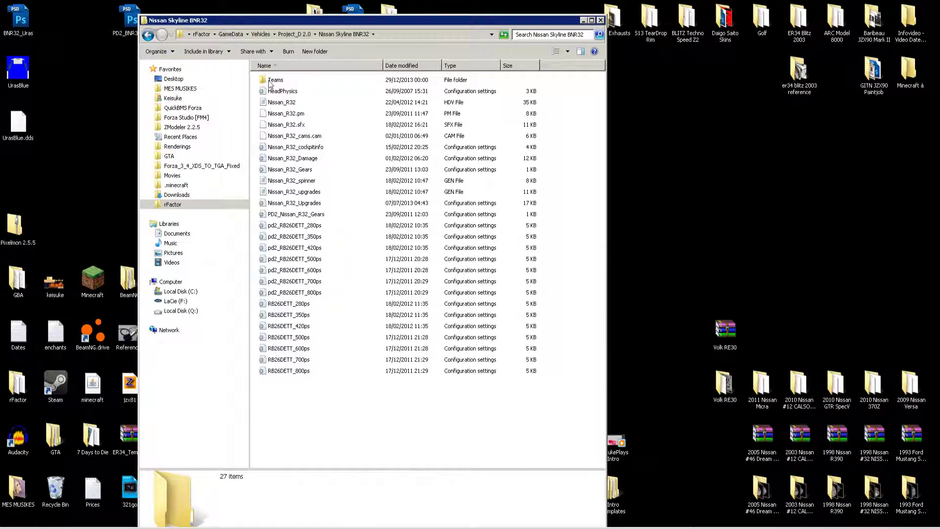
{"action": "double_click", "coordinate": [271, 81]}
{"action": "left_click", "coordinate": [278, 91]}
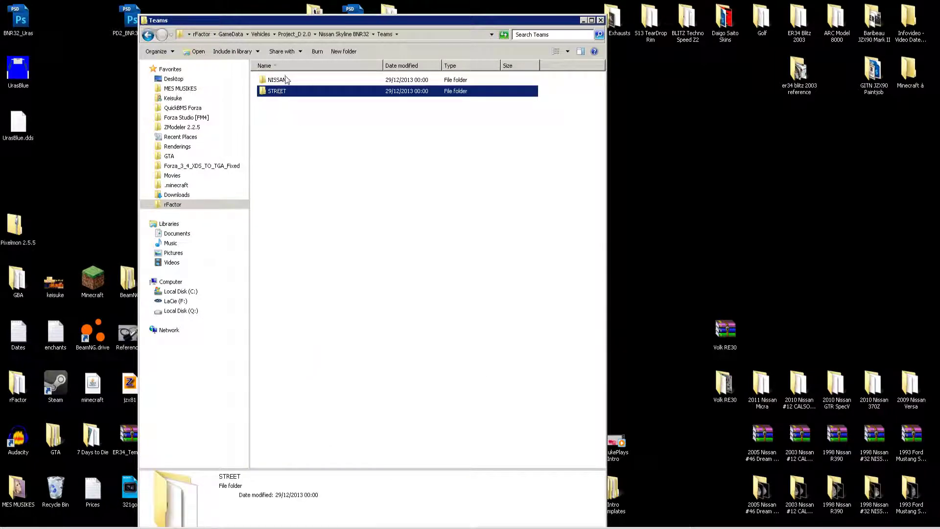
{"action": "double_click", "coordinate": [286, 94]}
{"action": "double_click", "coordinate": [282, 81]}
Step: Delete the old UrasBlue.dds in Skins and paste in the new one
{"action": "left_click", "coordinate": [283, 181]}
{"action": "key", "text": "Delete"}
{"action": "key", "text": "Return"}
{"action": "left_click", "coordinate": [8, 129]}
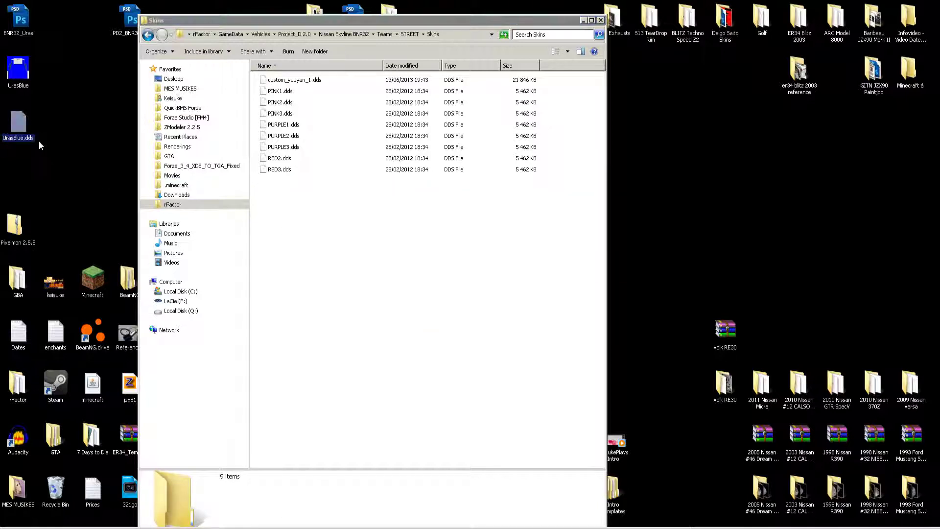
{"action": "left_click", "coordinate": [327, 234]}
{"action": "key", "text": "ctrl+v"}
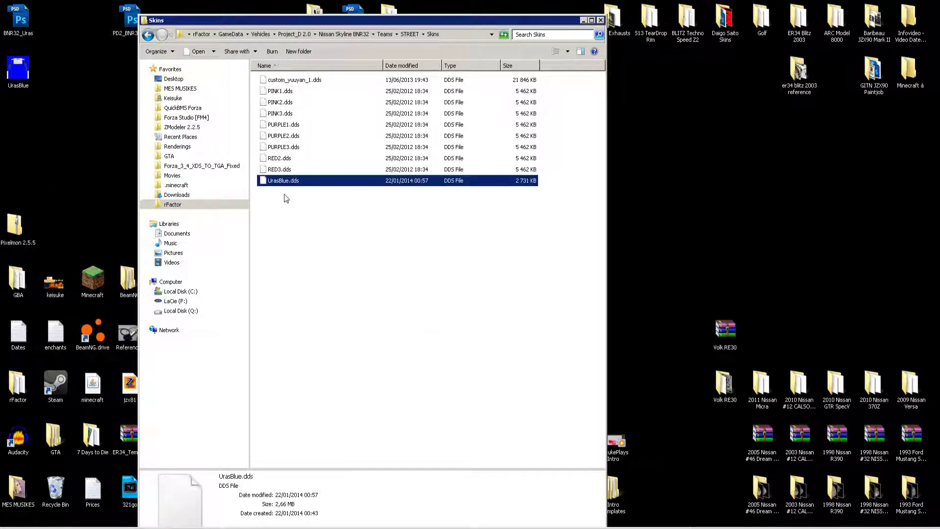
Step: Step back up through the folders to the rFactor folder
{"action": "key", "text": "BackSpace"}
{"action": "key", "text": "BackSpace"}
{"action": "key", "text": "BackSpace"}
{"action": "key", "text": "BackSpace"}
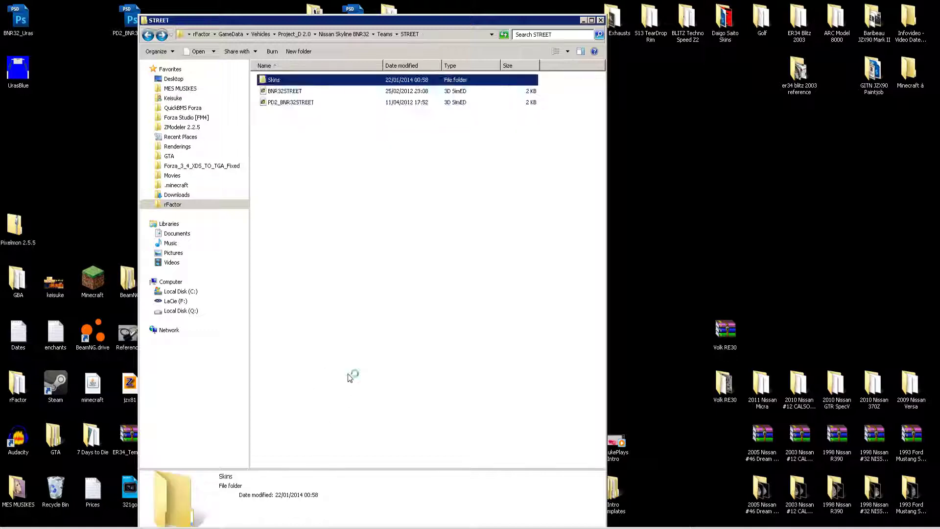
{"action": "key", "text": "BackSpace"}
{"action": "key", "text": "BackSpace"}
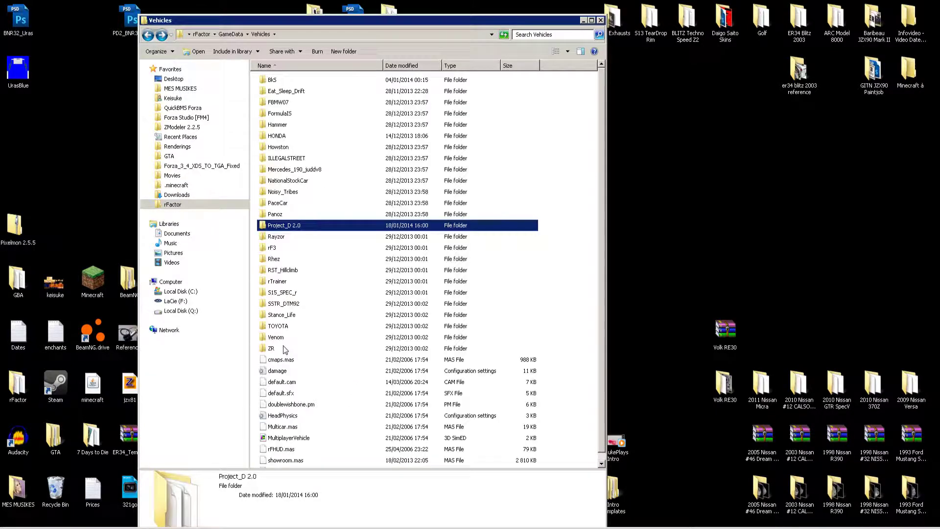
{"action": "key", "text": "BackSpace"}
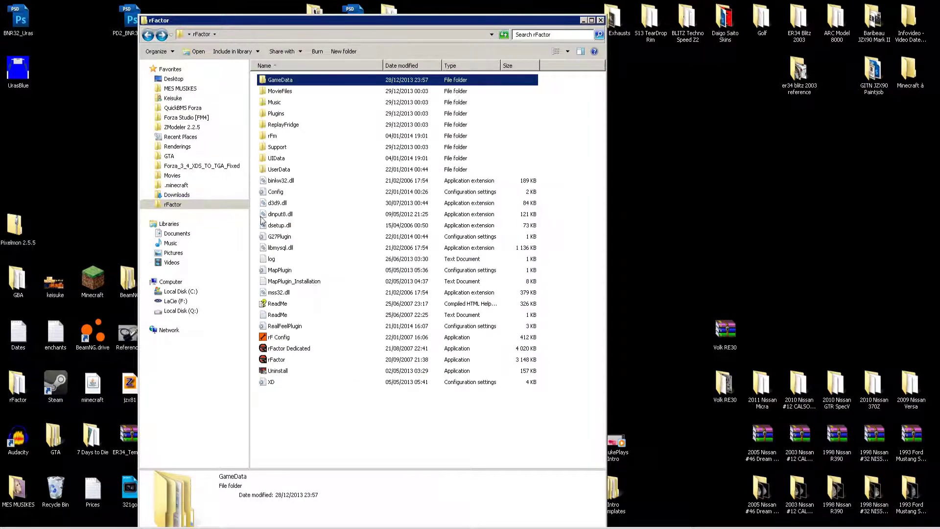
Step: Launch the rFactor application and wait for the garage to load
{"action": "double_click", "coordinate": [295, 362]}
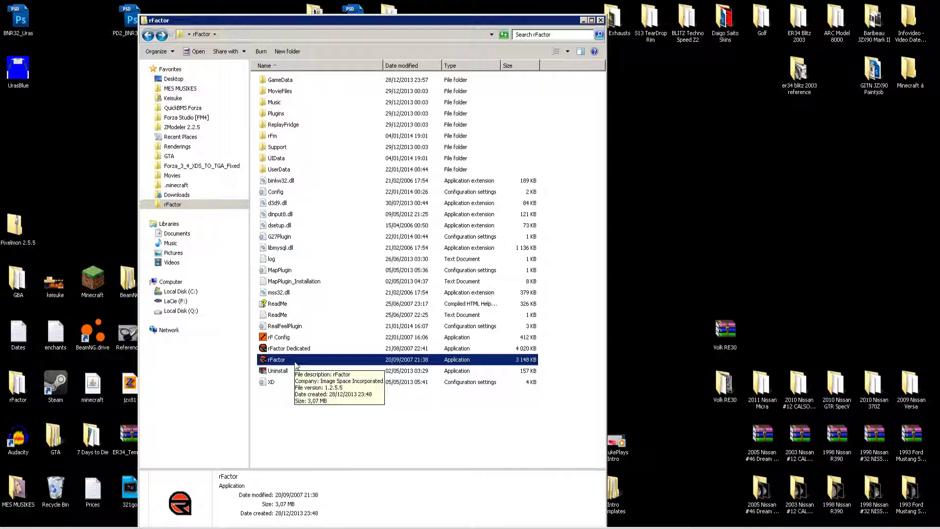
{"action": "double_click", "coordinate": [296, 362]}
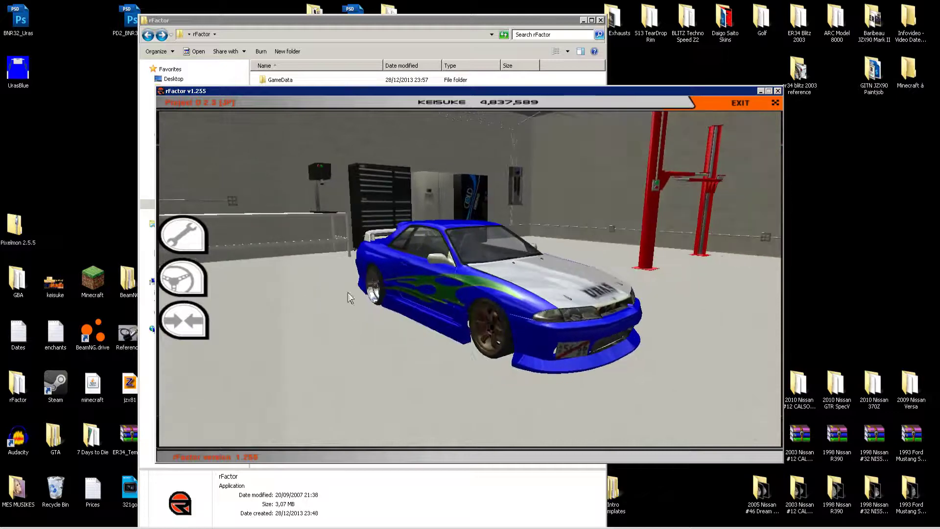
Step: Apply the UrasBlue skin to the Street Skyline BNR32 from the vehicle's skin list
{"action": "mouse_move", "coordinate": [198, 228]}
{"action": "left_click", "coordinate": [221, 304]}
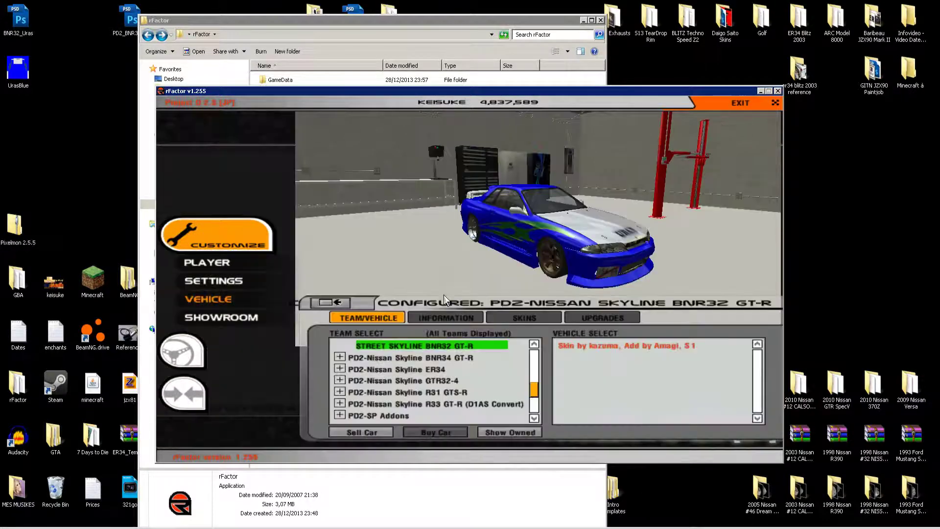
{"action": "scroll", "coordinate": [395, 352], "scroll_direction": "up", "scroll_amount": 2}
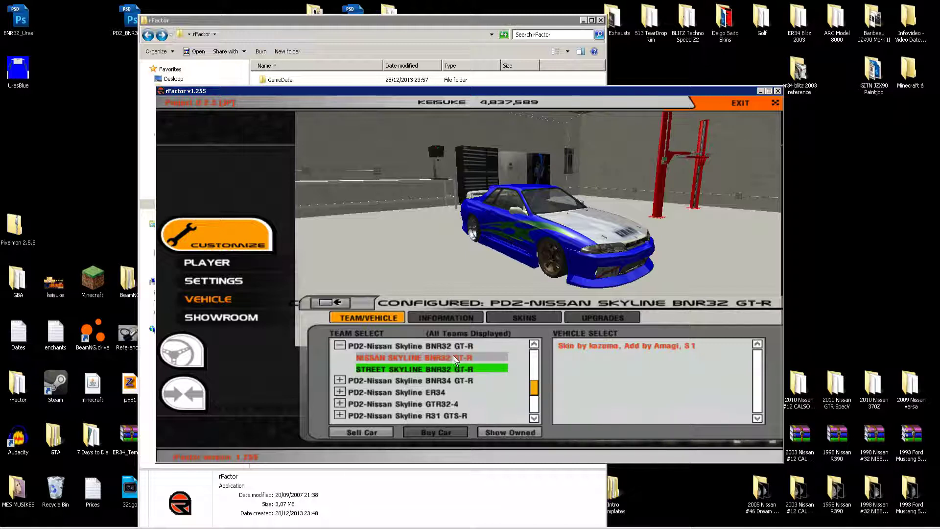
{"action": "left_click", "coordinate": [509, 322]}
{"action": "left_click", "coordinate": [345, 404]}
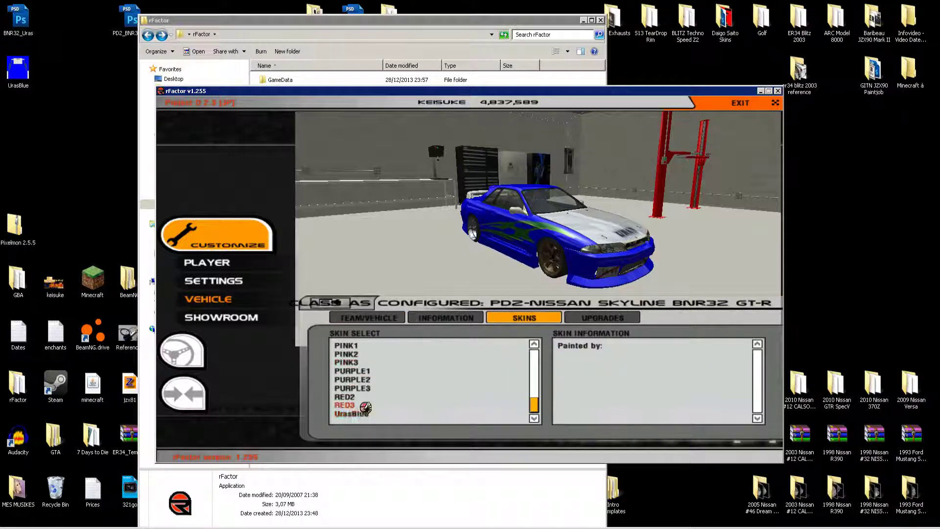
{"action": "left_click", "coordinate": [351, 413]}
{"action": "left_click_drag", "start_coordinate": [440, 245], "coordinate": [419, 269]}
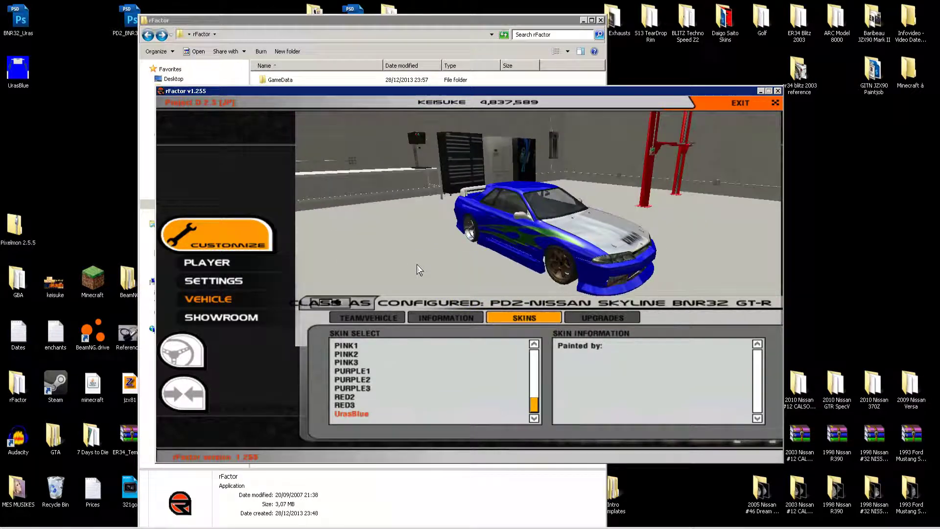
Step: Switch to Showroom, go Fullscreen, and orbit to a high front view of the car
{"action": "left_click", "coordinate": [215, 317]}
{"action": "left_click", "coordinate": [379, 370]}
{"action": "left_click_drag", "start_coordinate": [667, 347], "coordinate": [233, 305]}
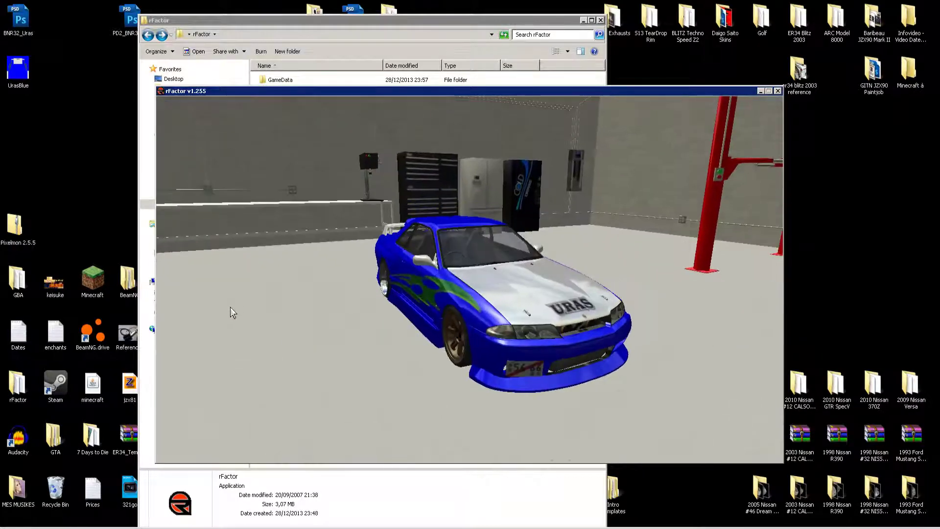